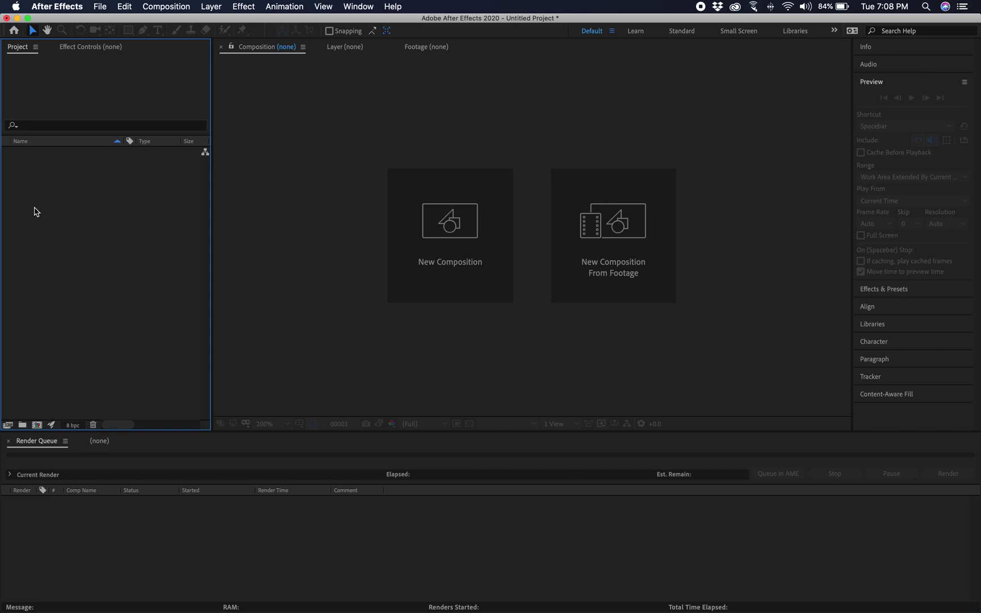
# - Import Basketball_Court.jpg into the project
pyautogui.doubleClick(128, 223)
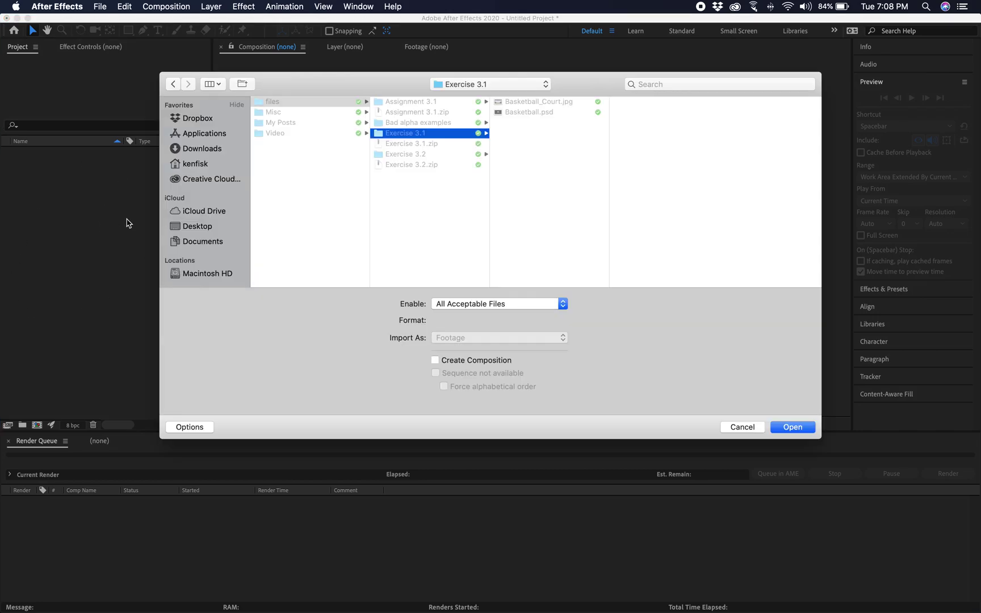
pyautogui.click(541, 101)
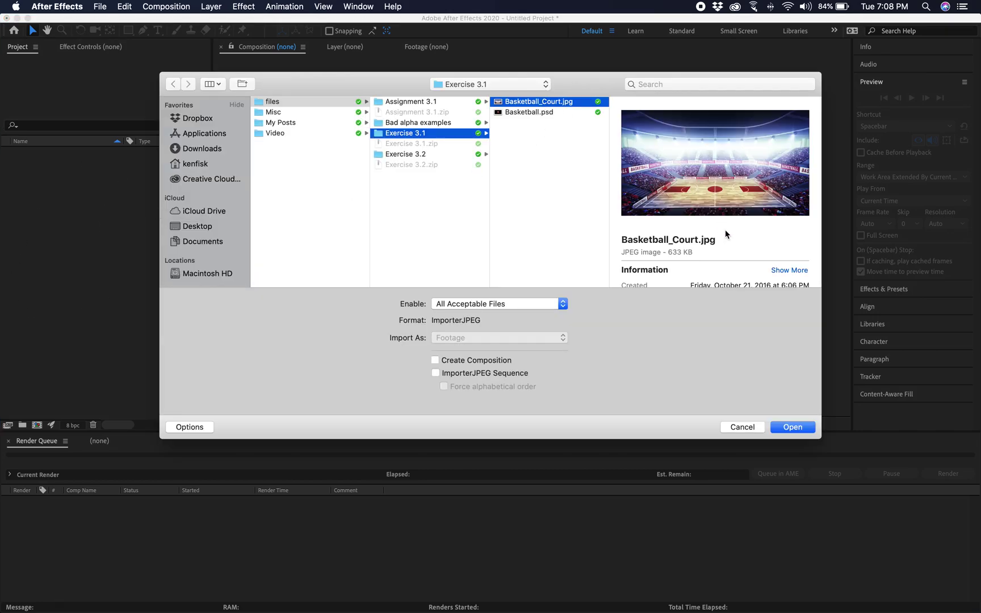
pyautogui.click(794, 428)
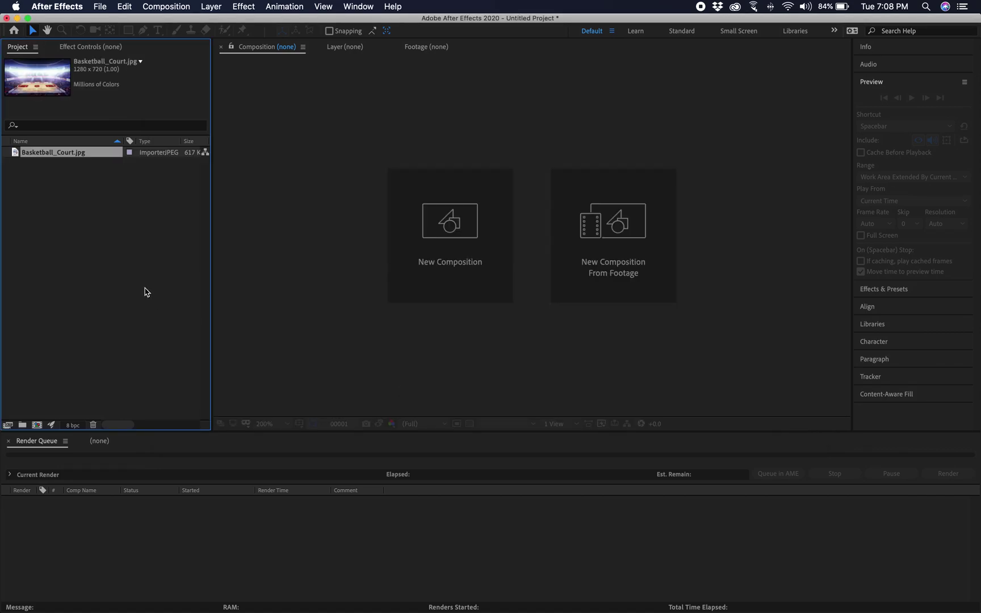
# - Import Basketball.psd, letting Guess interpret its alpha as Straight
pyautogui.click(113, 237)
pyautogui.doubleClick(113, 237)
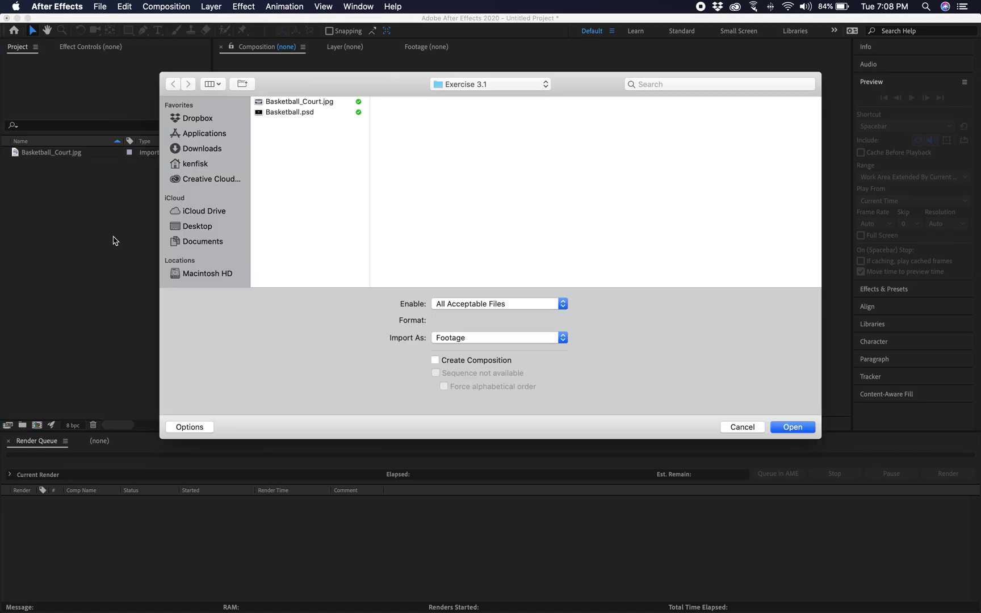
pyautogui.click(298, 112)
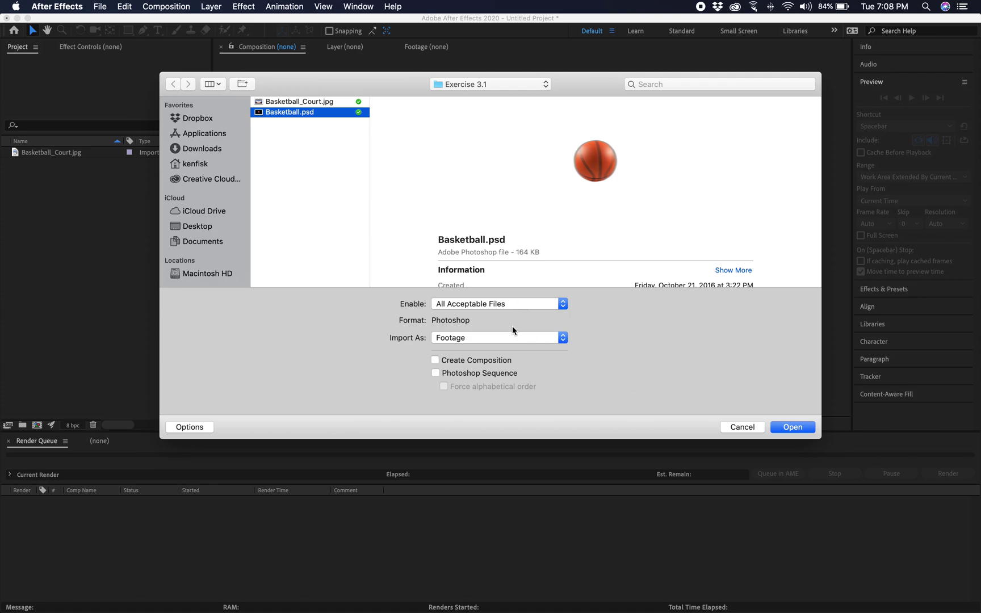
pyautogui.click(794, 427)
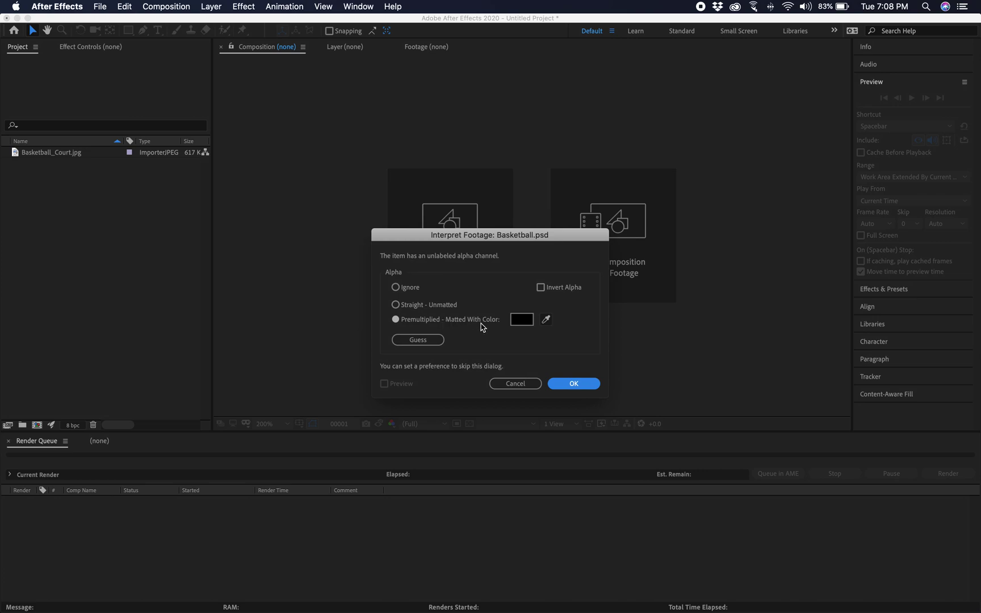
pyautogui.click(418, 343)
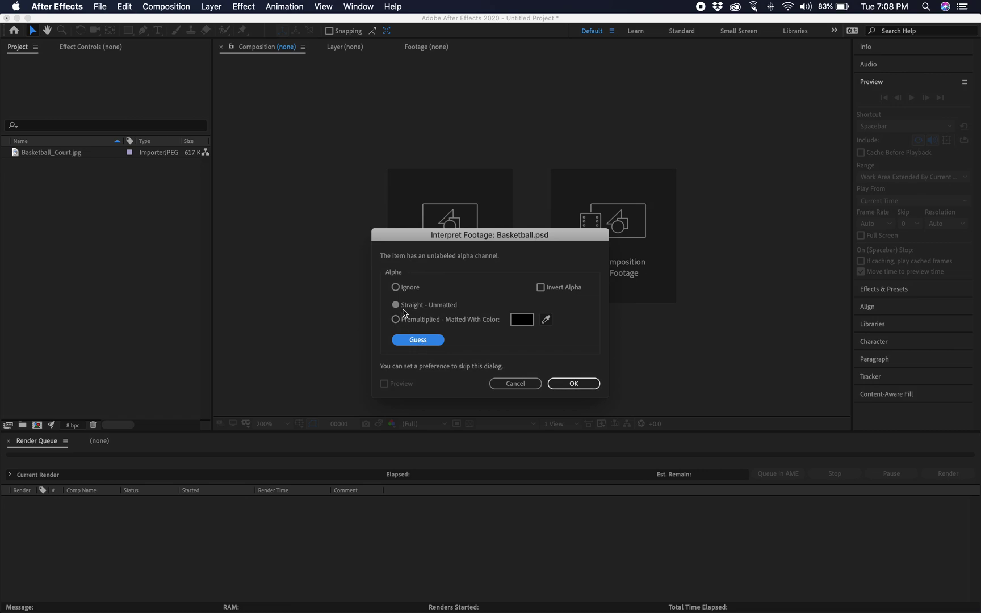
pyautogui.click(567, 384)
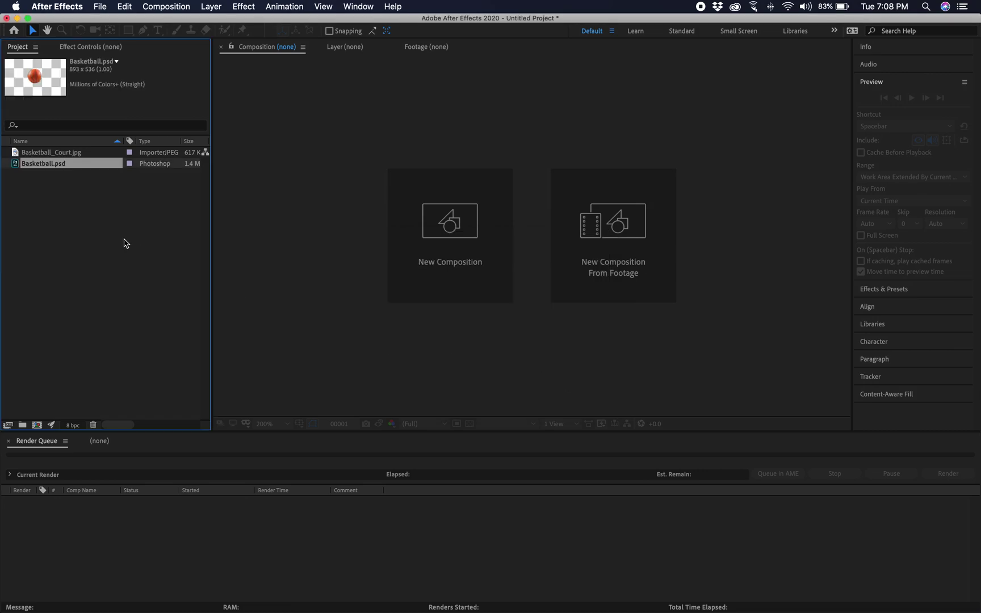
# - Build a comp from Basketball_Court.jpg and layer Basketball.psd above the court
pyautogui.click(61, 154)
pyautogui.moveTo(61, 154); pyautogui.dragTo(36, 425)
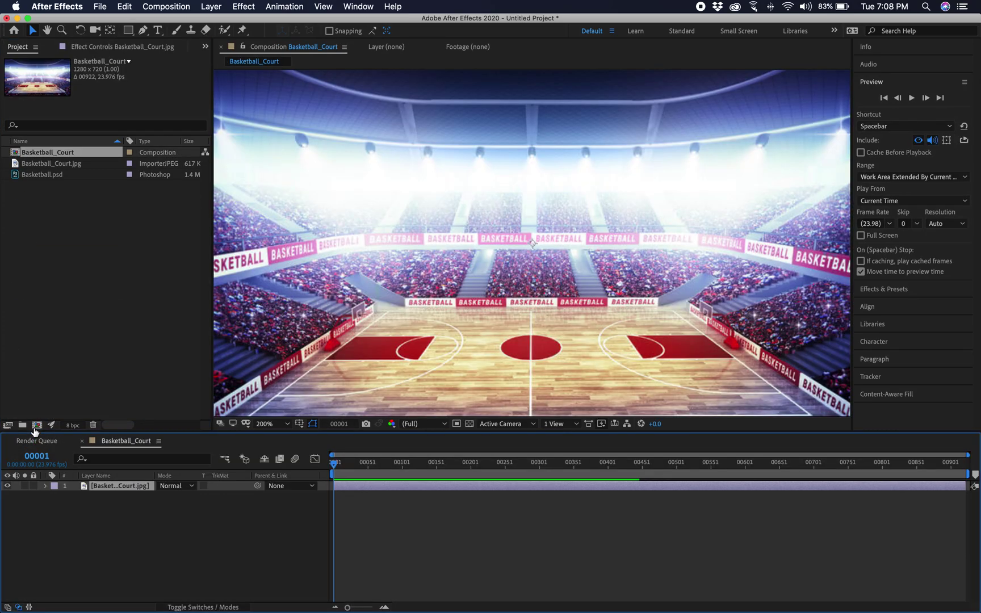
pyautogui.click(61, 164)
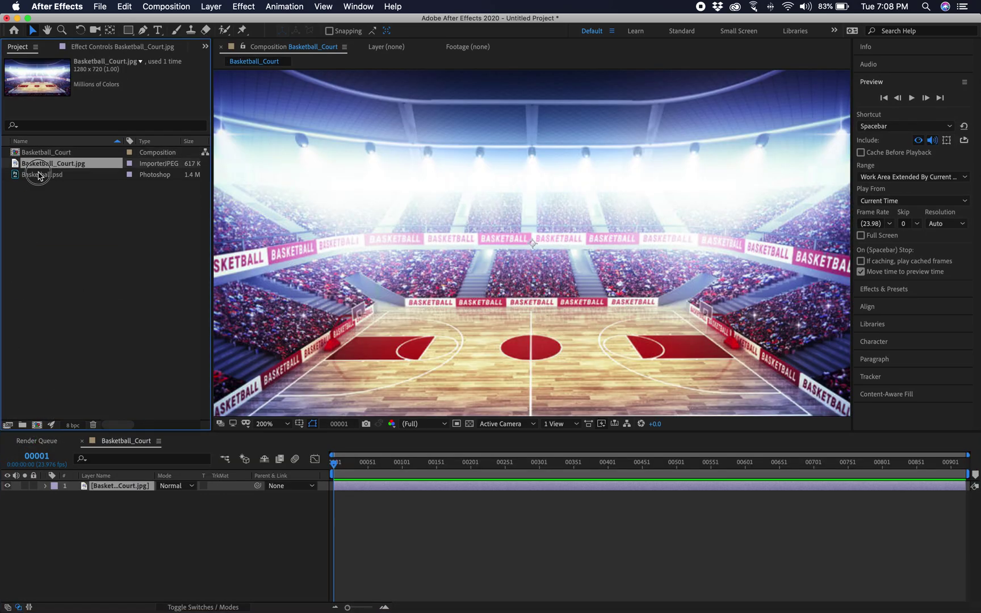
pyautogui.click(20, 176)
pyautogui.moveTo(18, 179); pyautogui.dragTo(123, 486)
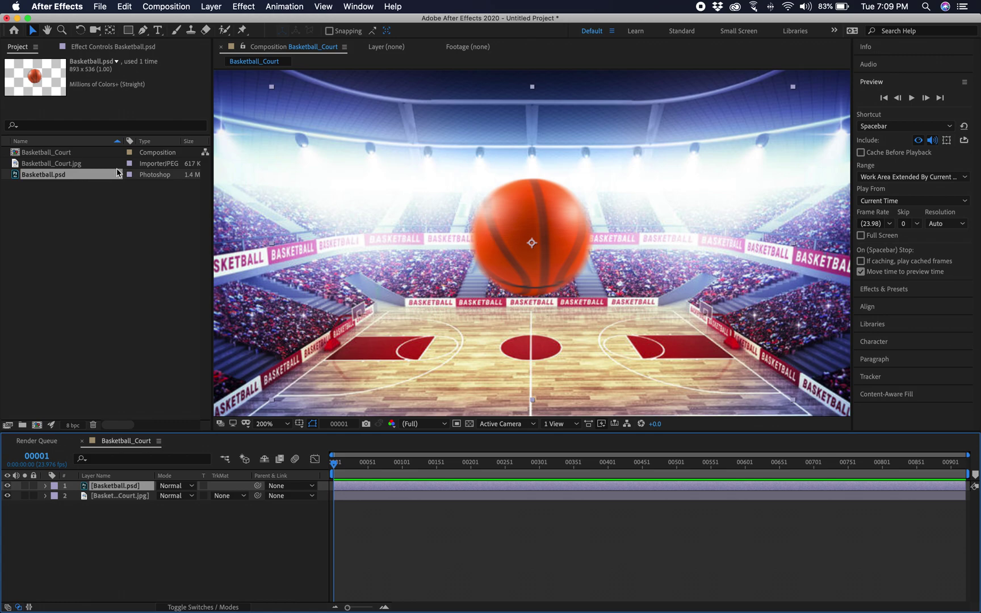
# - Set Basketball.psd's alpha interpretation to Ignore, leaving the ball on a black box
pyautogui.rightClick(60, 174)
pyautogui.moveTo(139, 253)
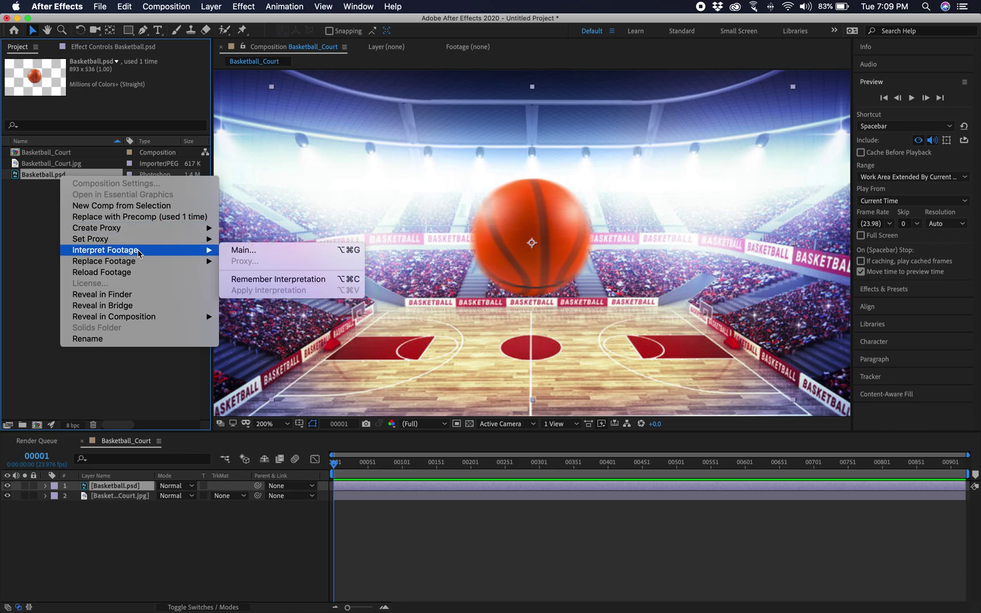
pyautogui.click(245, 251)
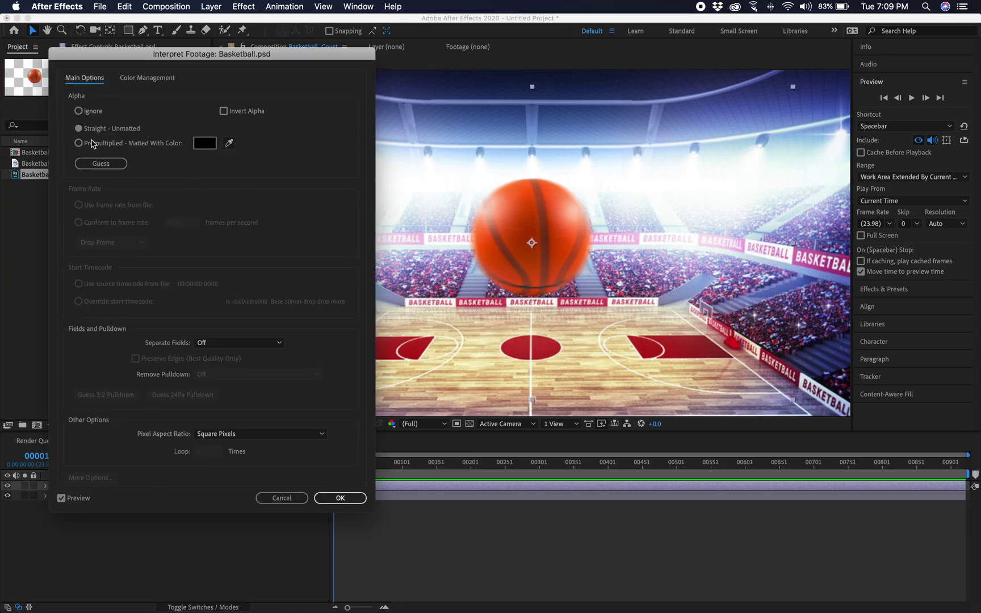
pyautogui.click(108, 164)
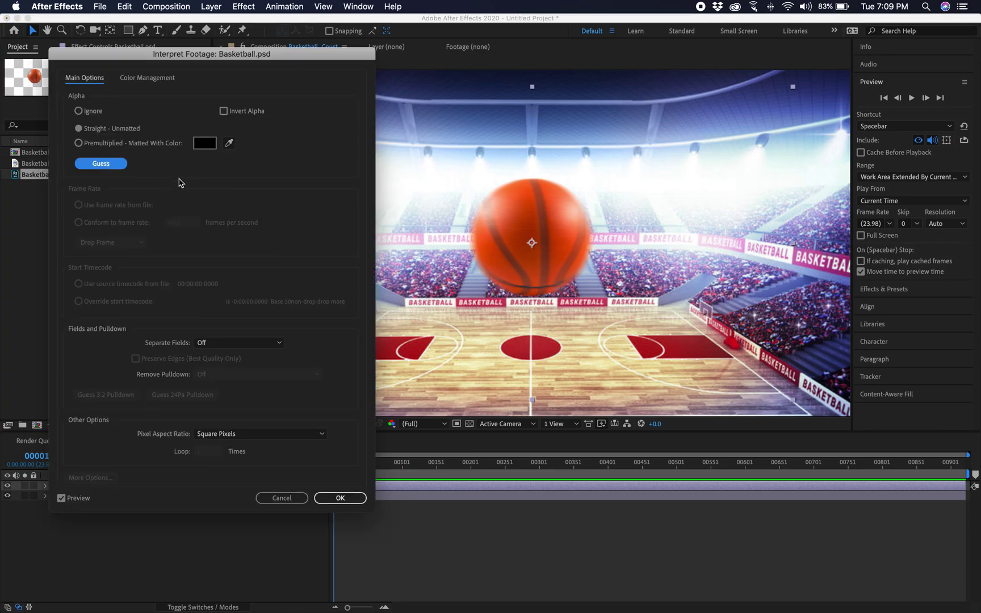
pyautogui.click(91, 113)
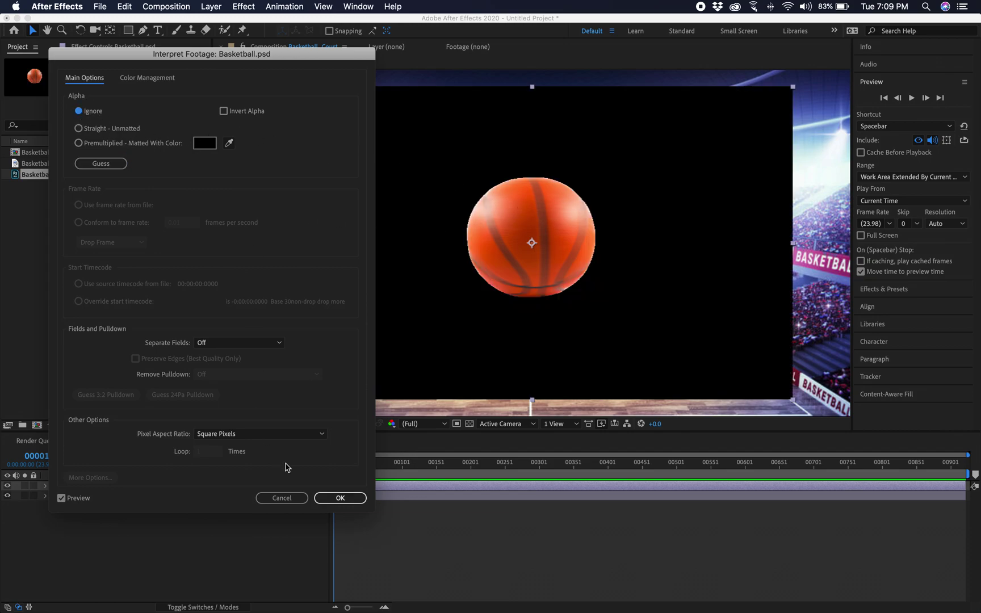
pyautogui.click(340, 498)
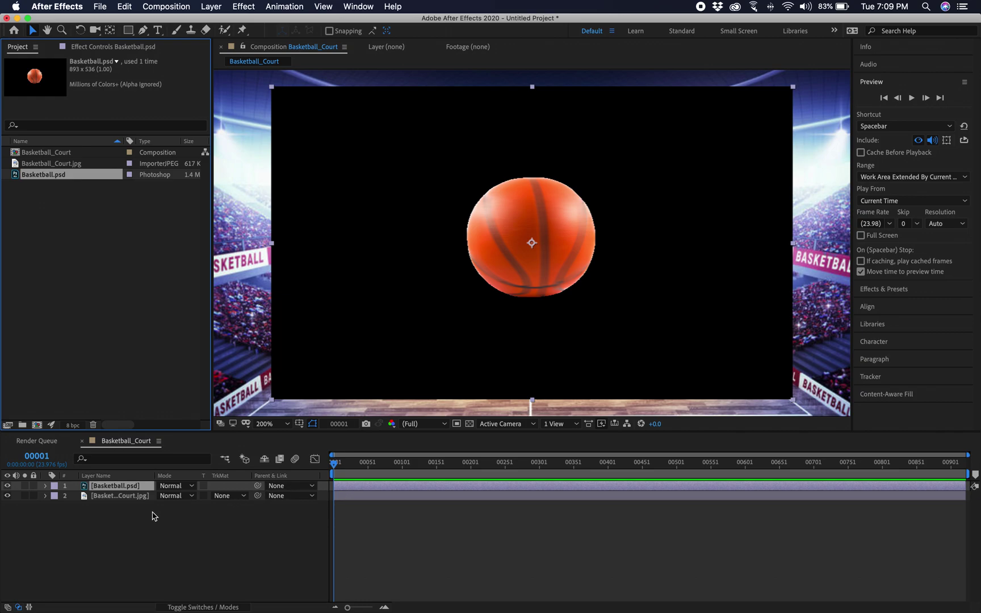
# - Solo the Basketball.psd layer so only the ball on black is shown
pyautogui.click(24, 486)
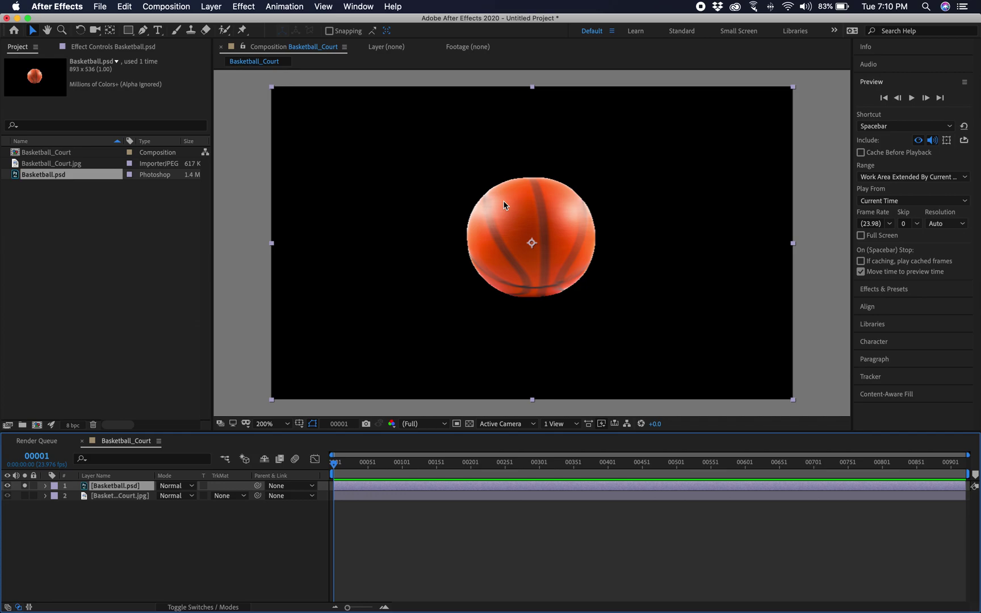
# - Add the current Basketball_Court frame to the Render Queue via Save Frame As > File
pyautogui.click(176, 8)
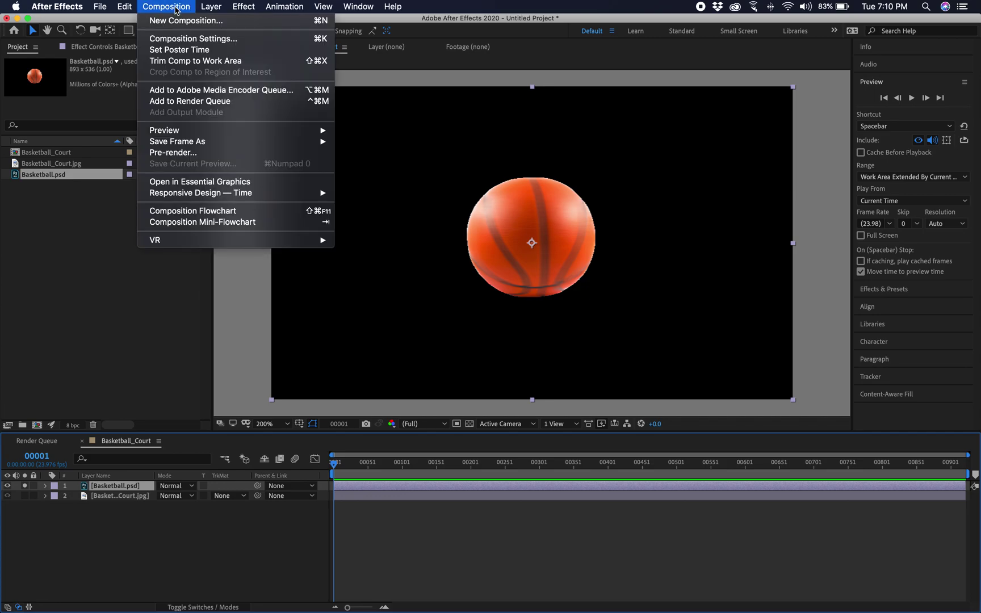
pyautogui.moveTo(185, 139)
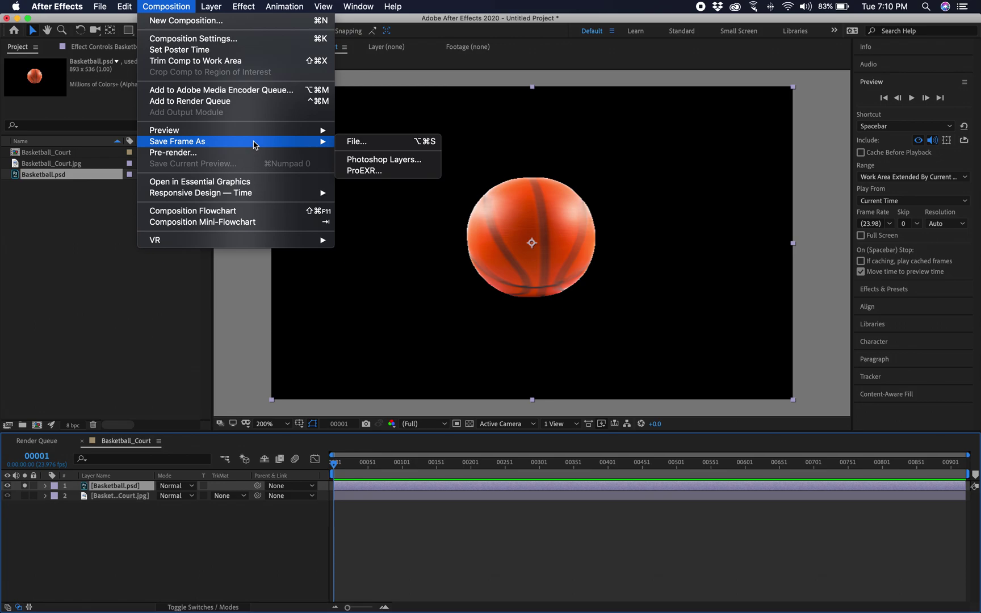
pyautogui.click(376, 142)
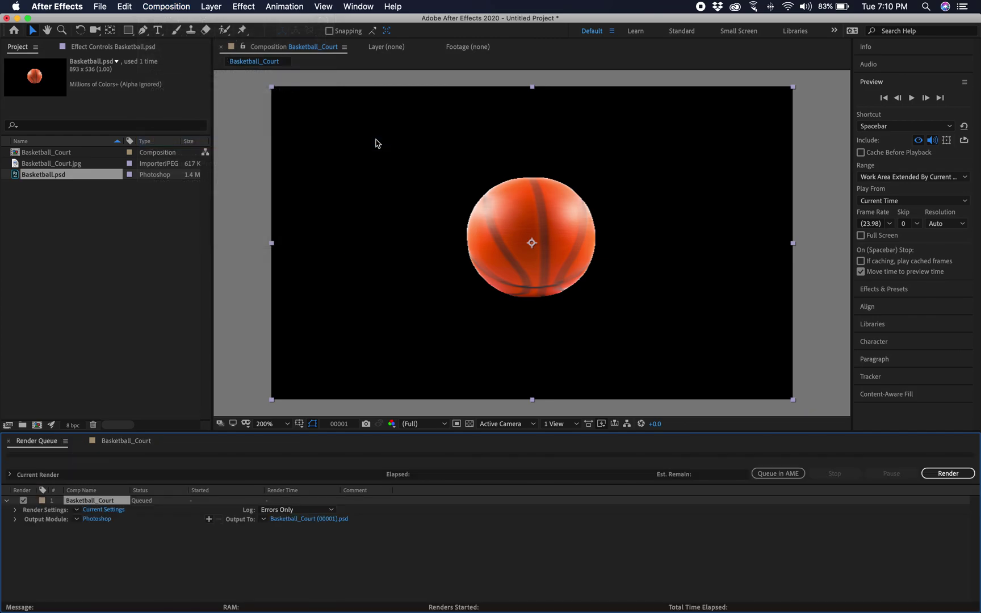
# - Keep Photoshop output at RGB + Alpha, Millions of Colors+, Premultiplied (Matted), then choose the output location
pyautogui.click(98, 519)
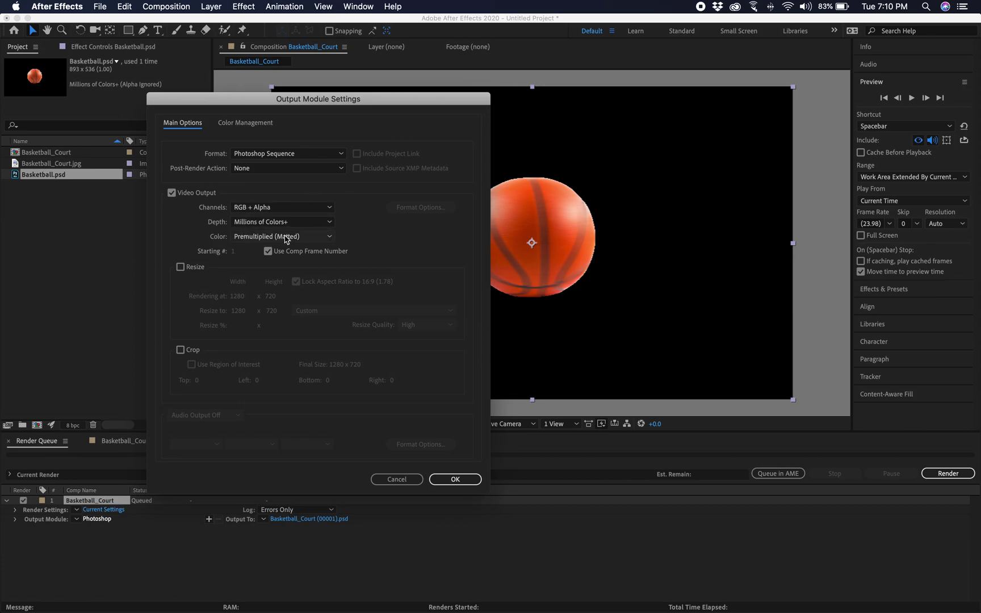
pyautogui.click(259, 209)
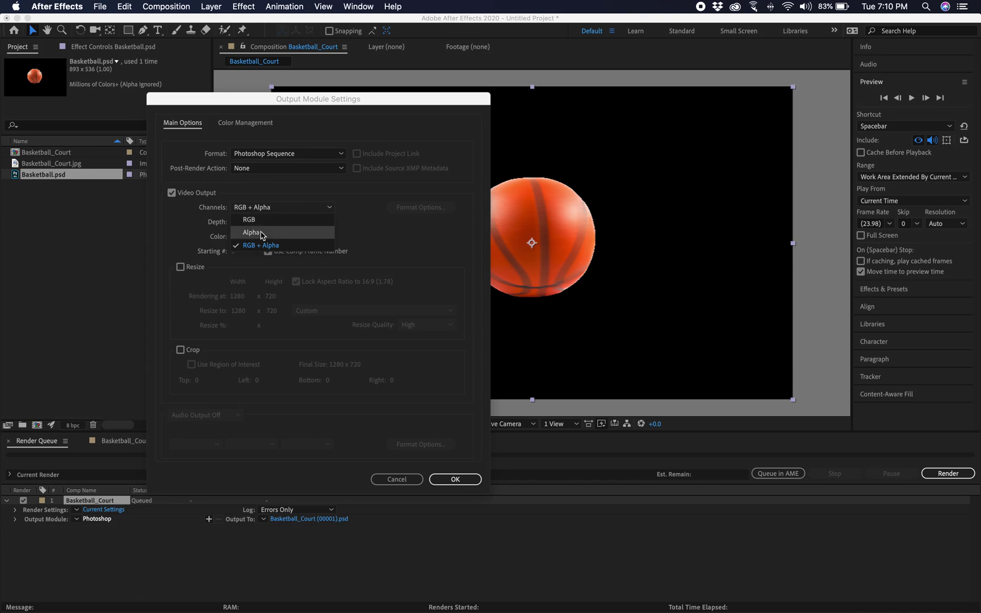
pyautogui.click(366, 206)
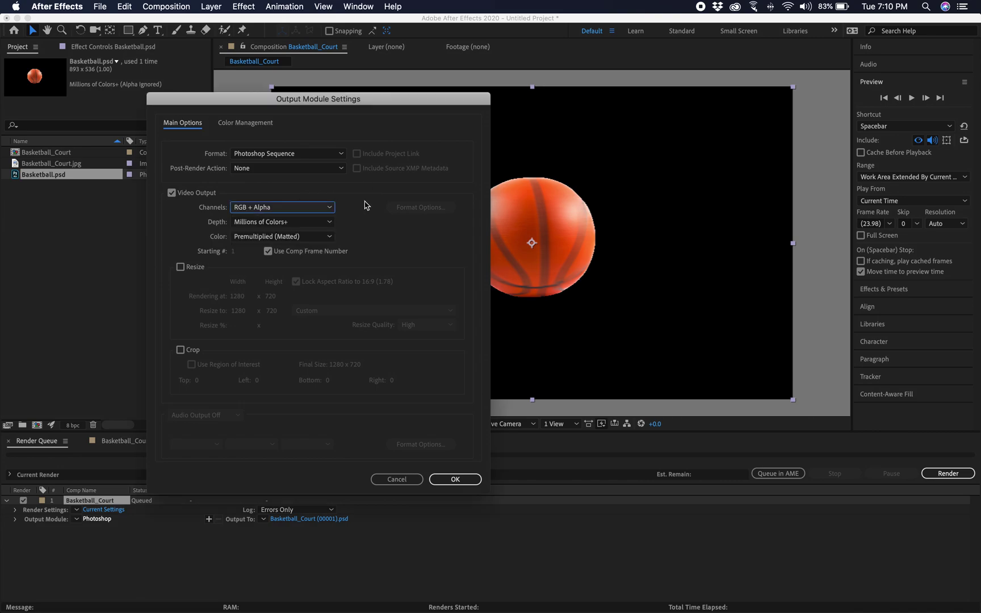
pyautogui.click(306, 229)
pyautogui.click(373, 229)
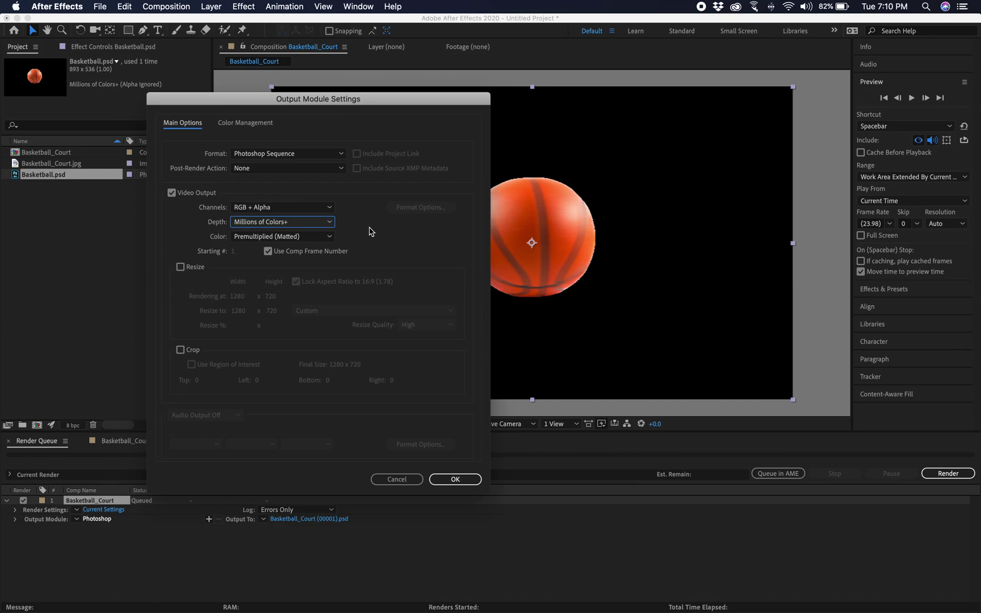
pyautogui.click(323, 225)
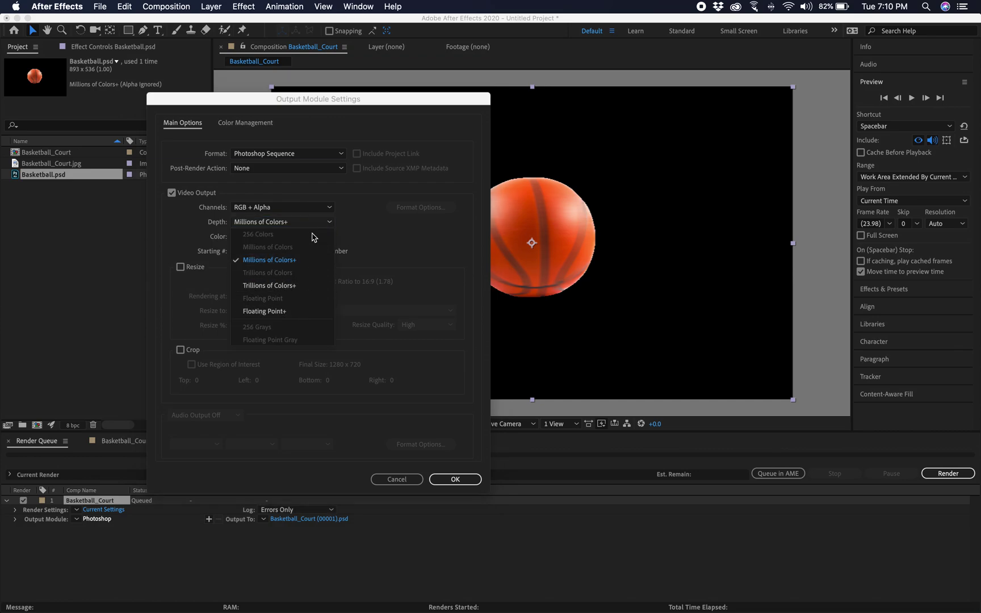
pyautogui.click(303, 259)
pyautogui.click(321, 237)
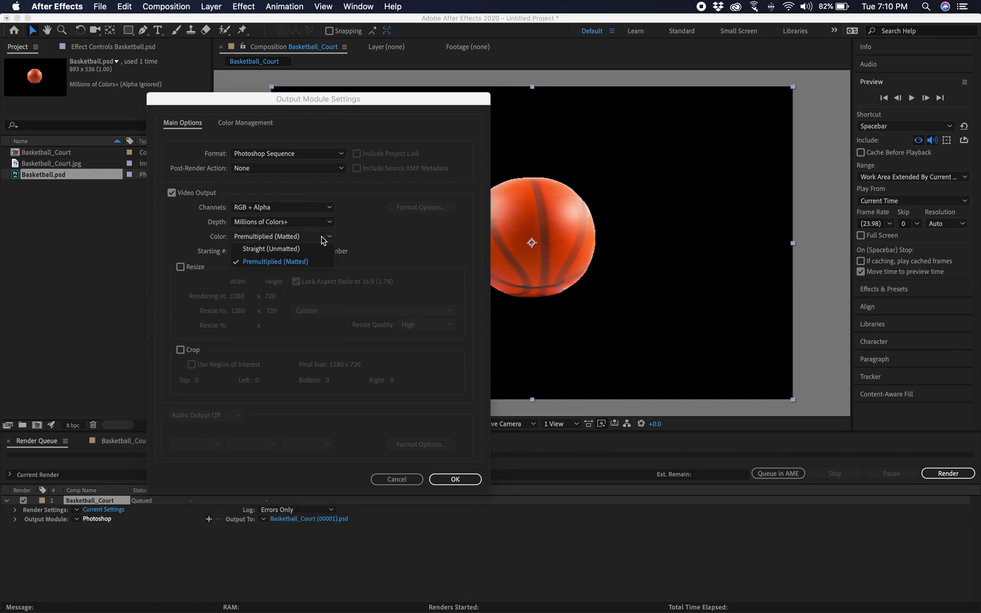
pyautogui.click(341, 235)
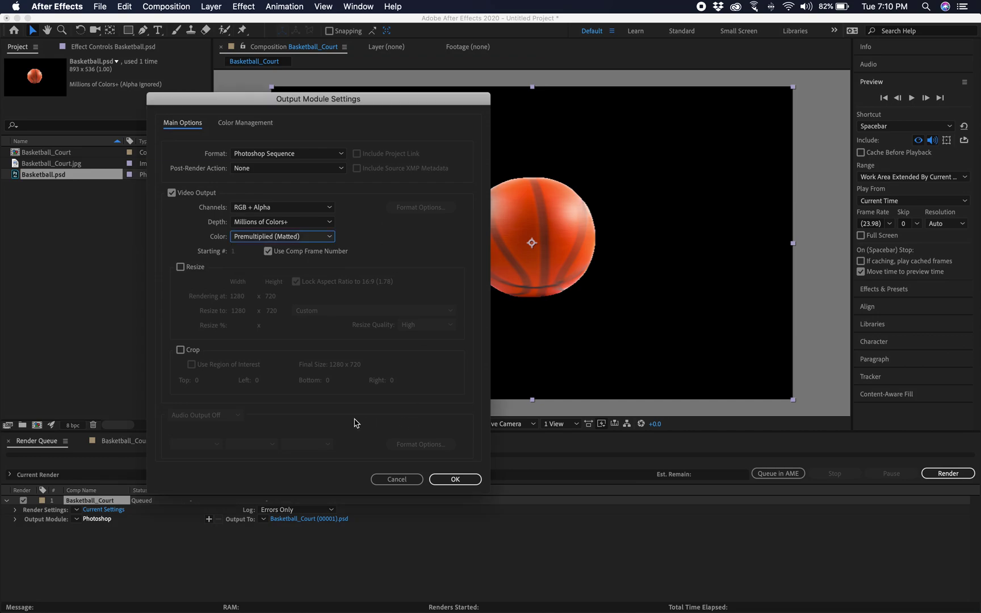
pyautogui.click(456, 480)
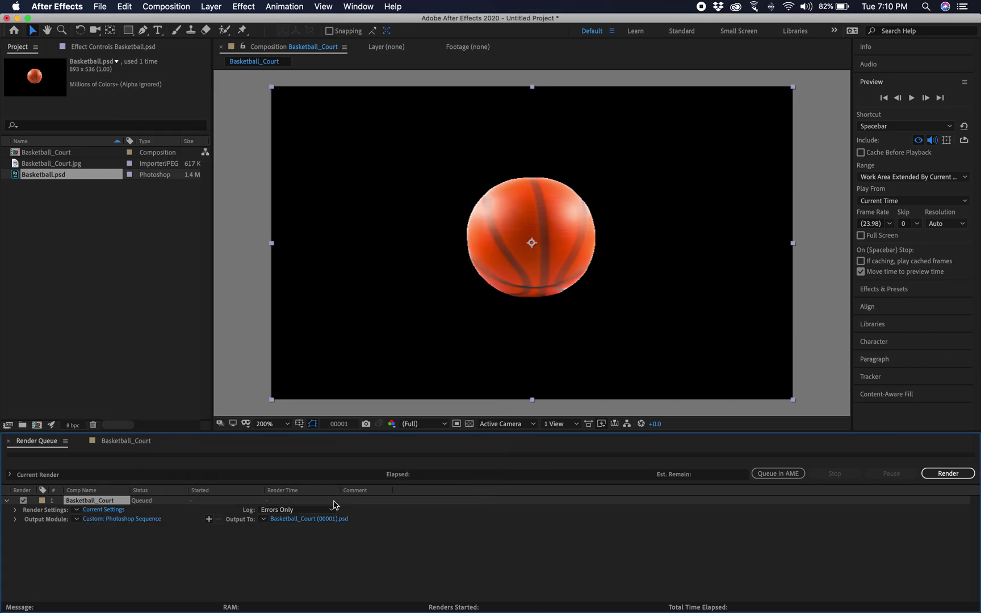
pyautogui.click(325, 520)
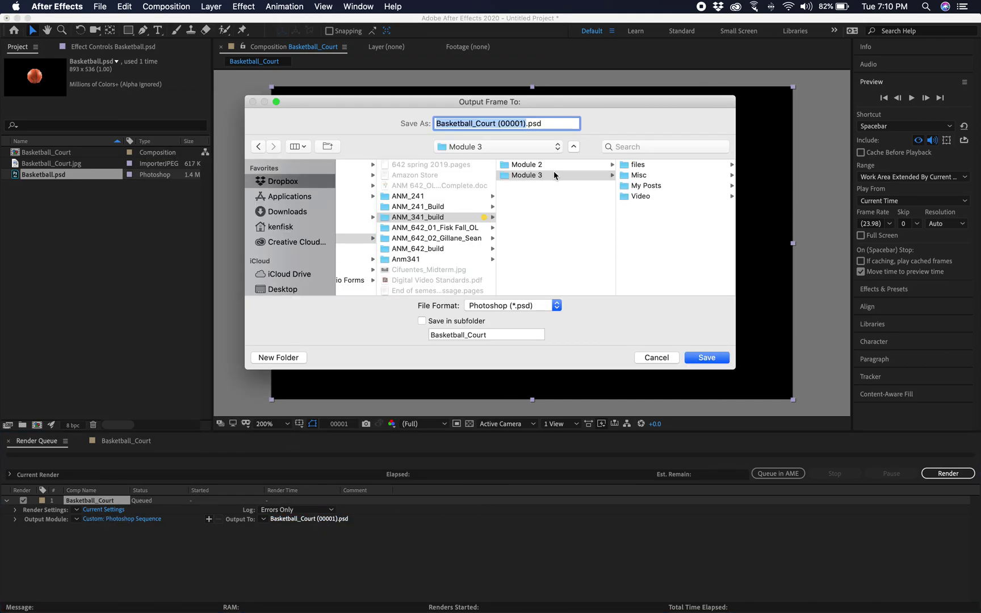
# - Name the render output Basketball_Unpremult.psd in the Module 3 folder
pyautogui.tripleClick(528, 123)
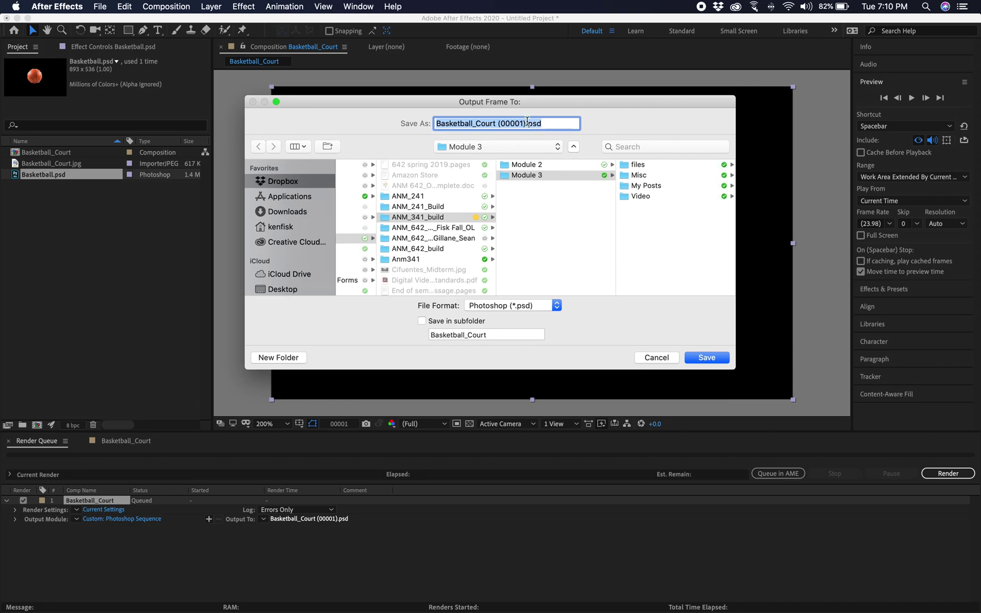
pyautogui.click(527, 122)
pyautogui.press('BackSpace')
pyautogui.press('BackSpace')
pyautogui.press('BackSpace')
pyautogui.press('BackSpace')
pyautogui.press('BackSpace')
pyautogui.press('BackSpace')
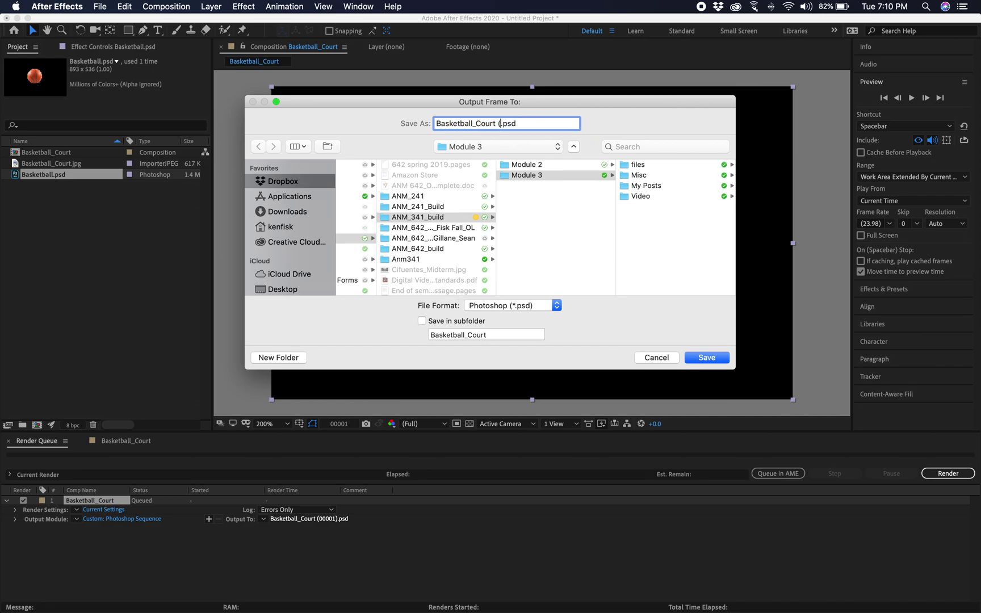
pyautogui.press('BackSpace')
pyautogui.press('BackSpace')
pyautogui.press('BackSpace')
pyautogui.press('BackSpace')
pyautogui.press('BackSpace')
pyautogui.press('BackSpace')
pyautogui.press('BackSpace')
pyautogui.write('Unpremult')
pyautogui.click(697, 357)
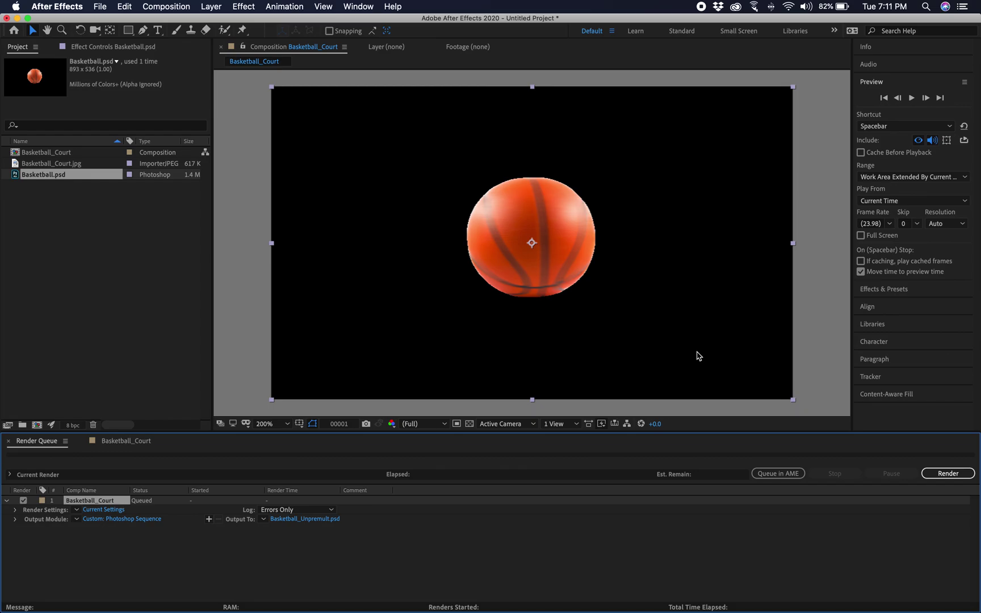
pyautogui.press('super+Tab')
pyautogui.press('super+Tab')
pyautogui.press('super+Tab')
pyautogui.press('super+Tab')
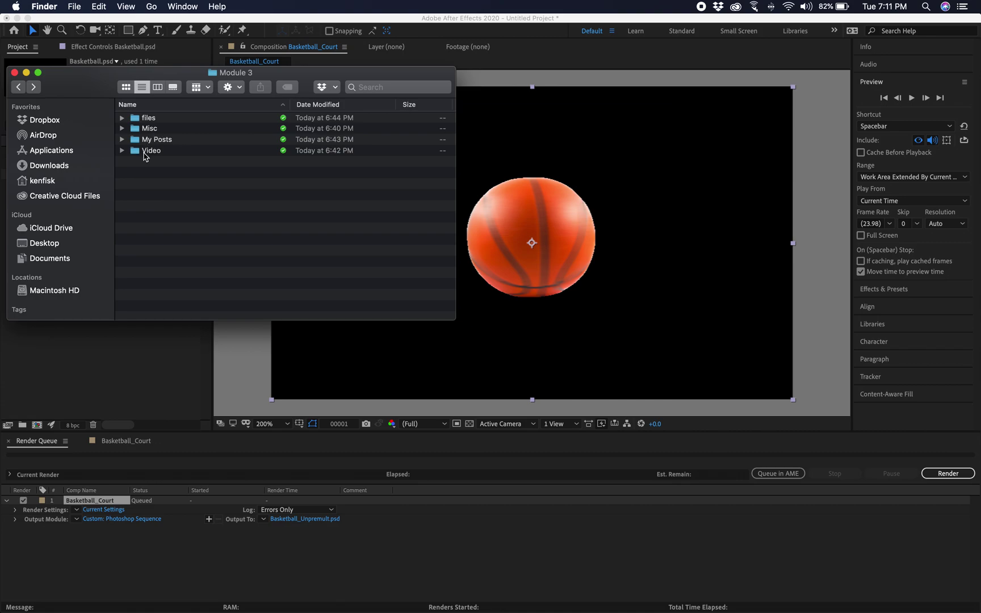
pyautogui.click(701, 552)
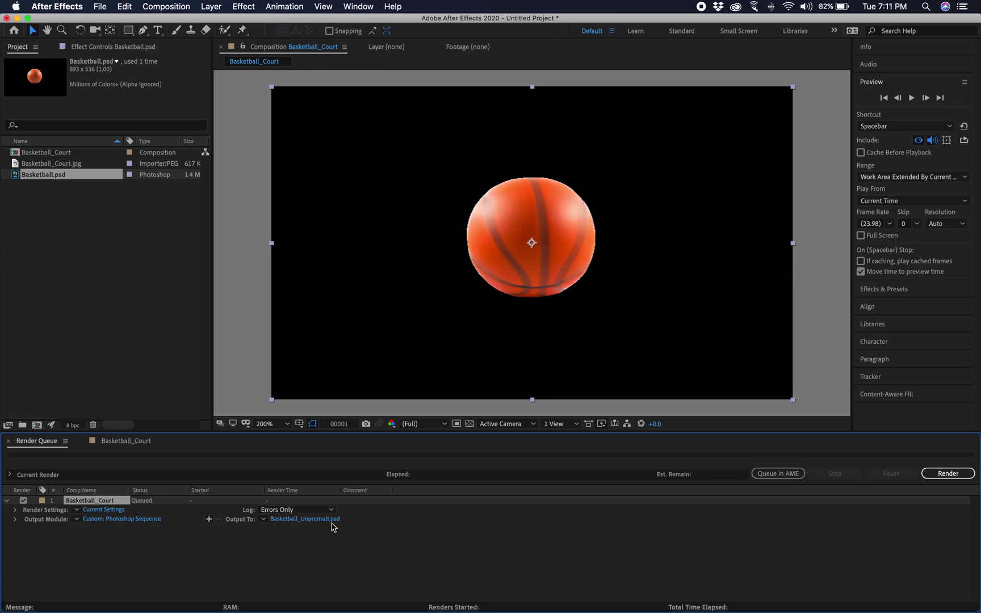
# - Render the frame, then Quick Look Basketball_Unpremult.psd in Finder
pyautogui.click(947, 474)
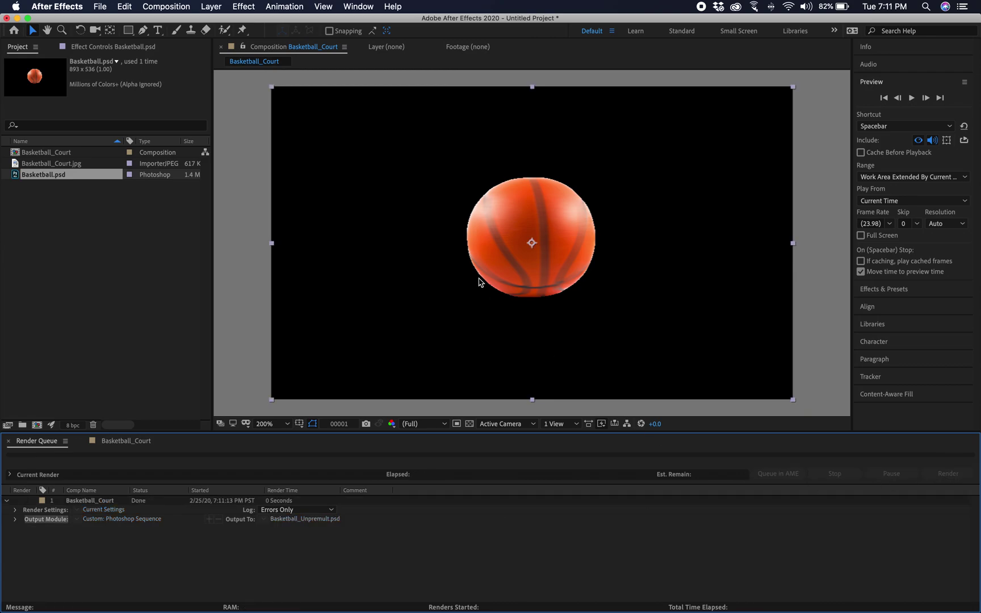
pyautogui.press('super+Tab')
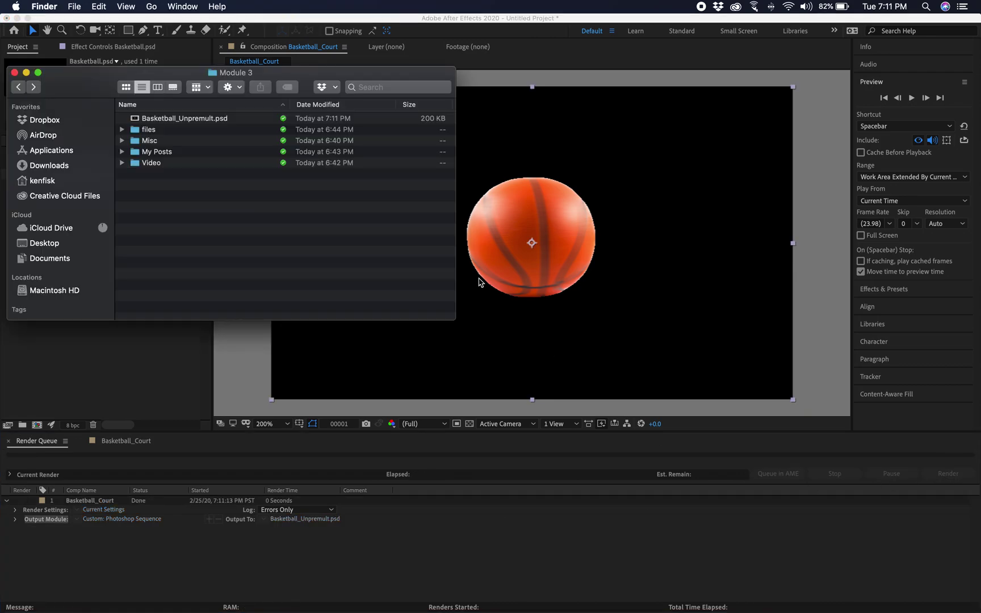
pyautogui.click(200, 122)
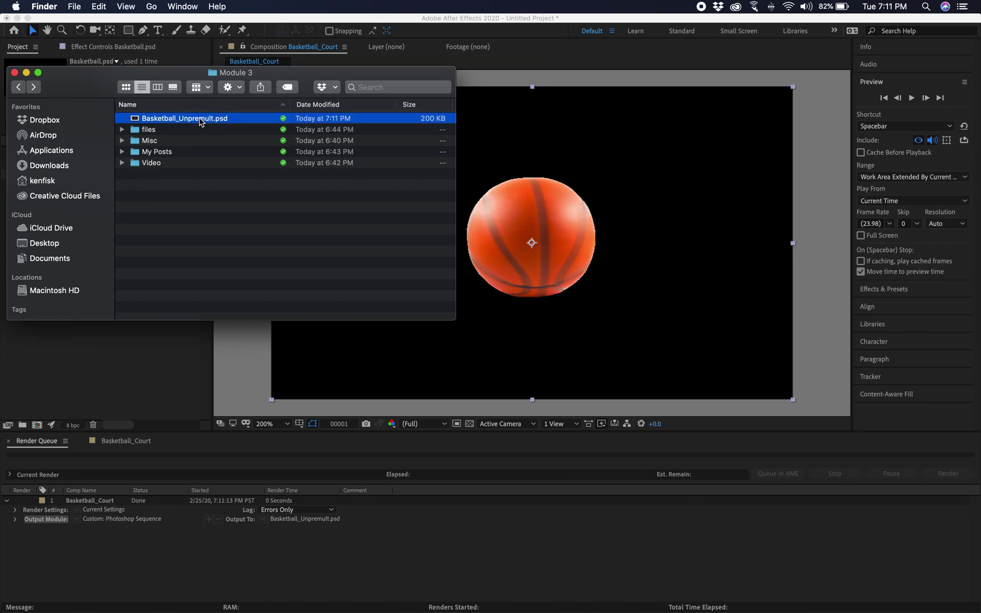
pyautogui.press('space')
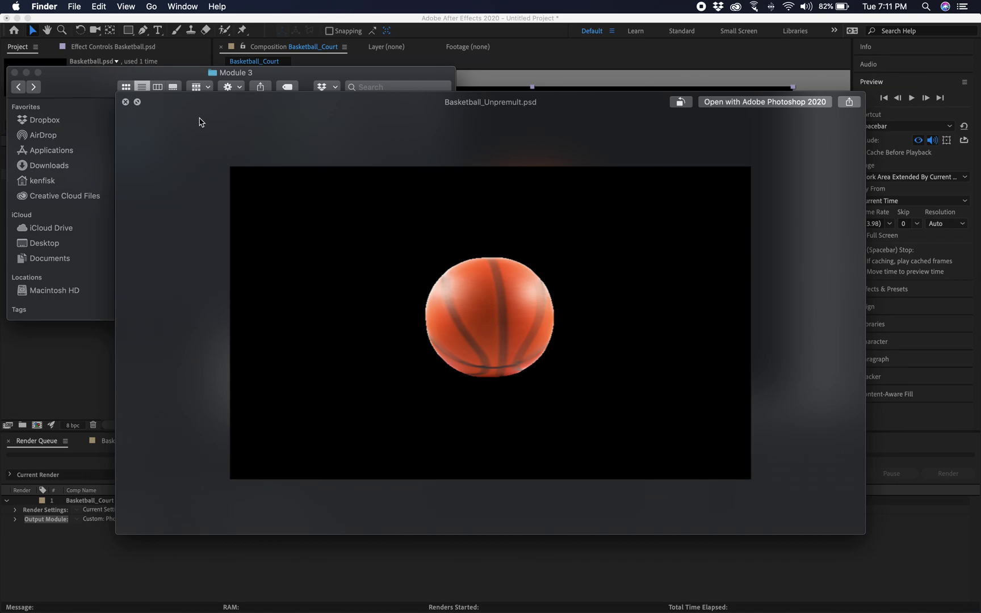
pyautogui.press('space')
# - Reinterpret Basketball.psd's alpha as Premultiplied, matted with black
pyautogui.click(406, 525)
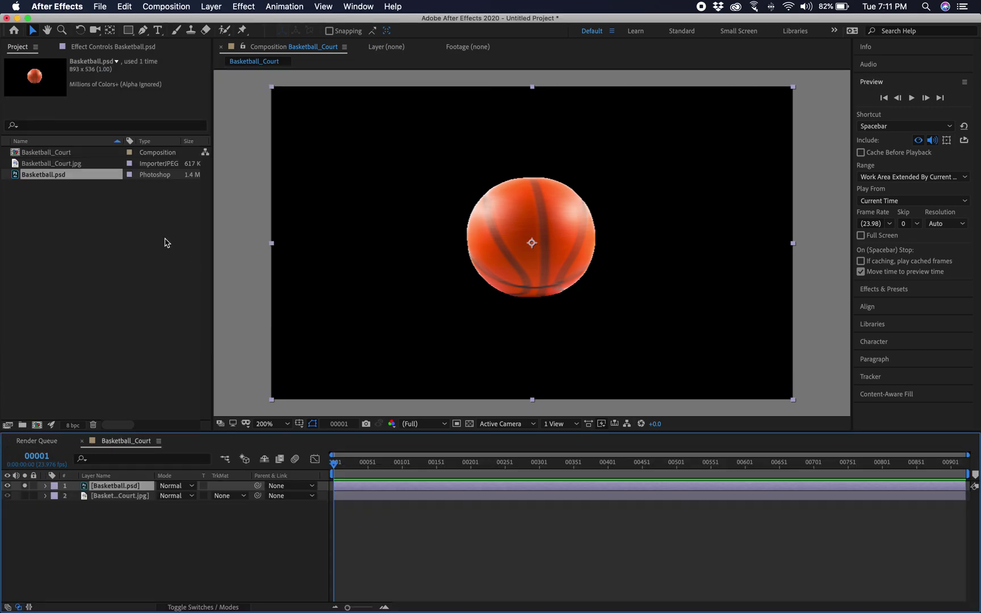
pyautogui.click(84, 177)
pyautogui.rightClick(84, 174)
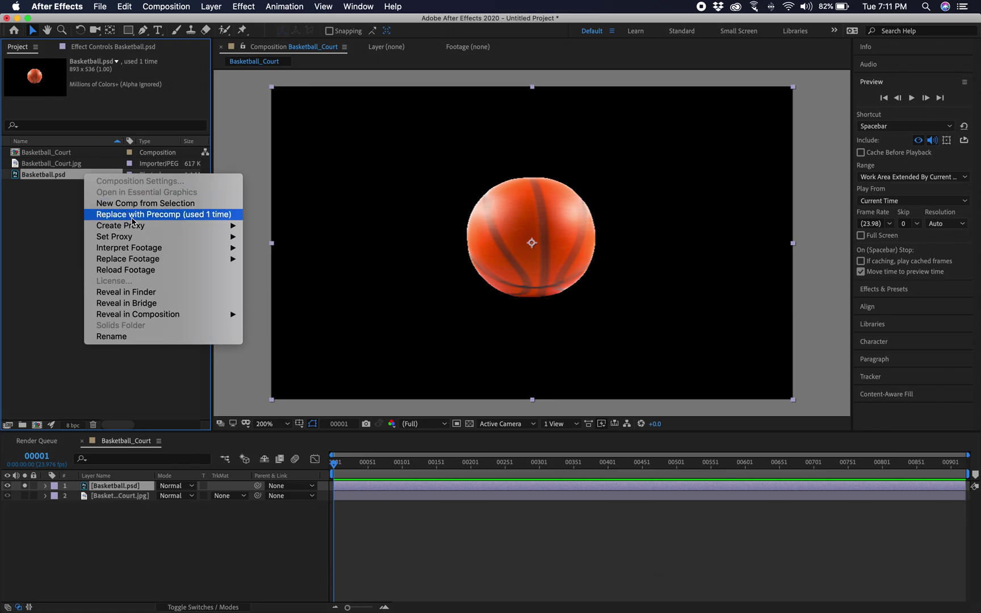
pyautogui.moveTo(187, 250)
pyautogui.click(272, 250)
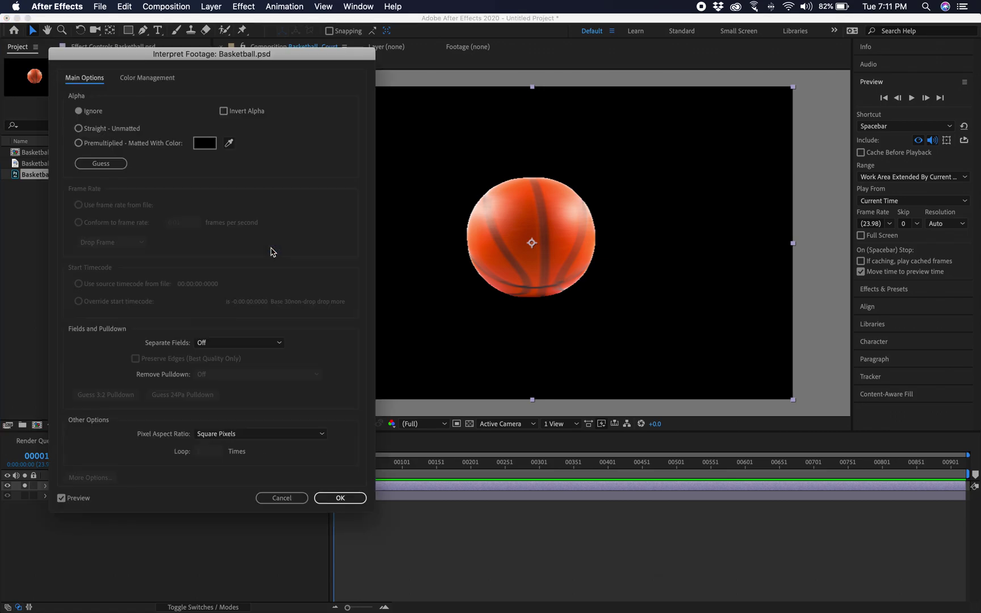
pyautogui.click(95, 143)
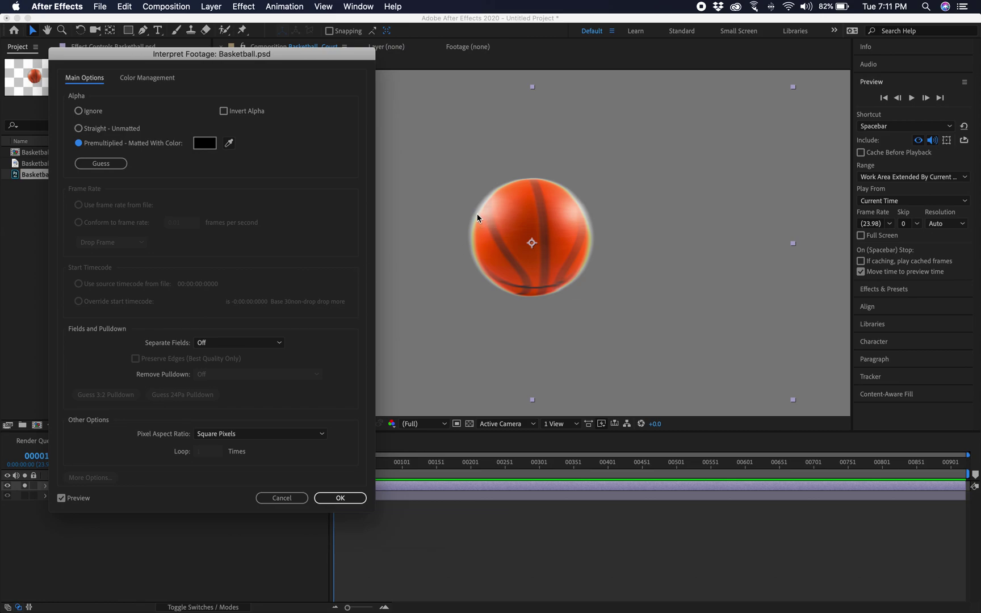
pyautogui.click(340, 498)
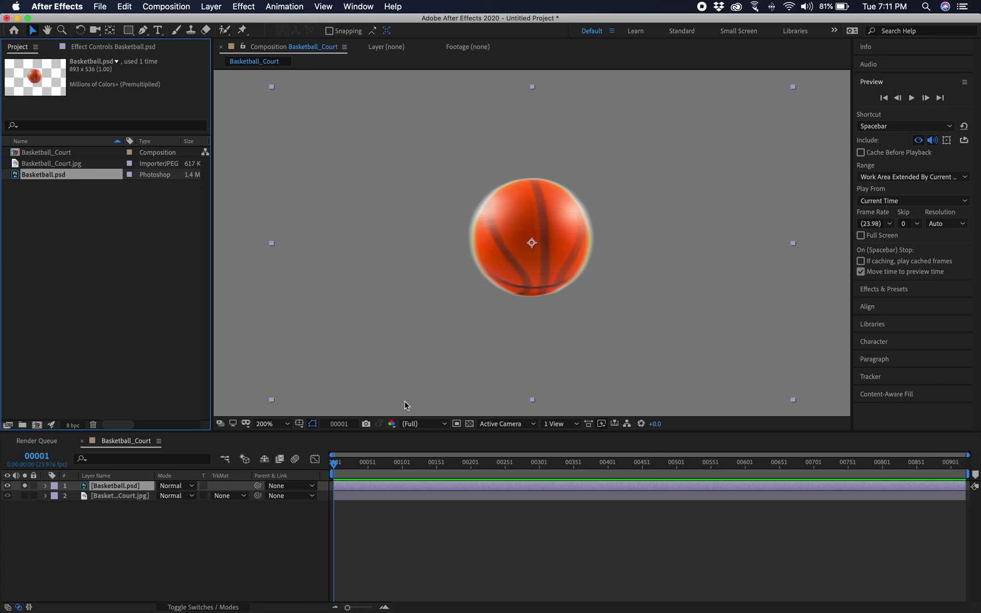
# - Cycle the viewer through the Red, Green, Blue and Alpha channels
pyautogui.click(393, 425)
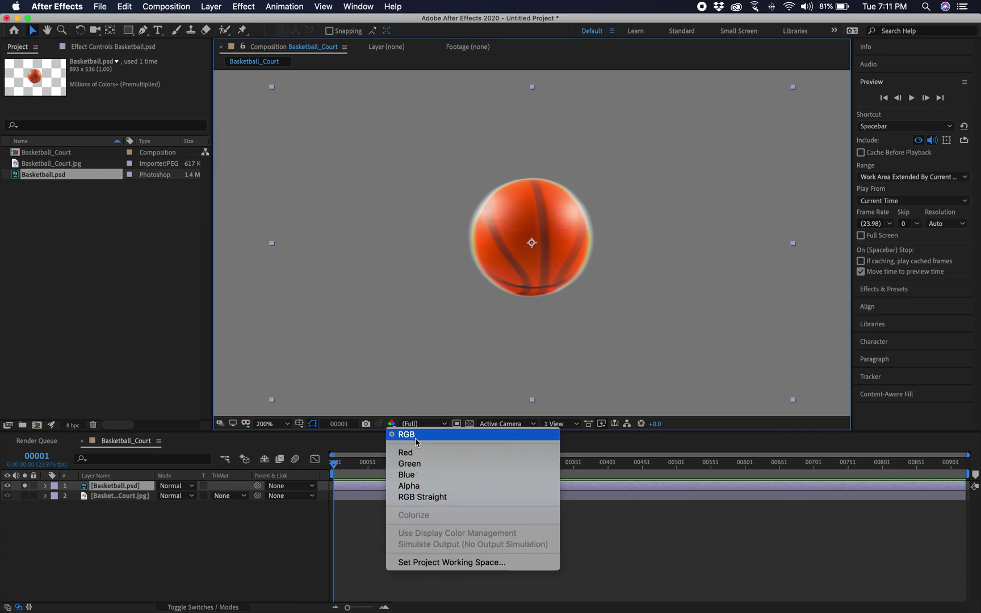
pyautogui.click(404, 453)
pyautogui.click(392, 429)
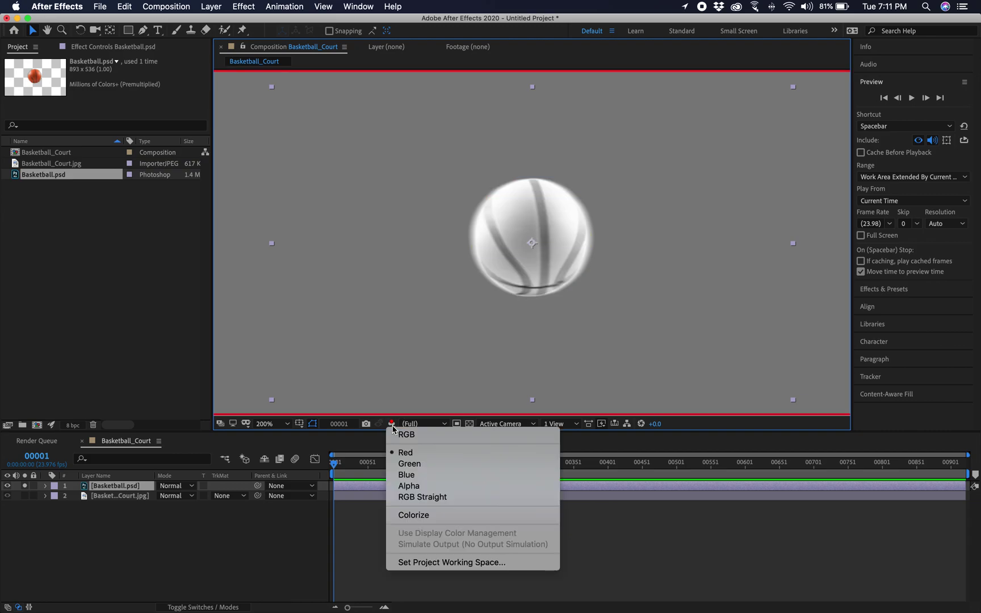
pyautogui.click(398, 463)
pyautogui.click(391, 425)
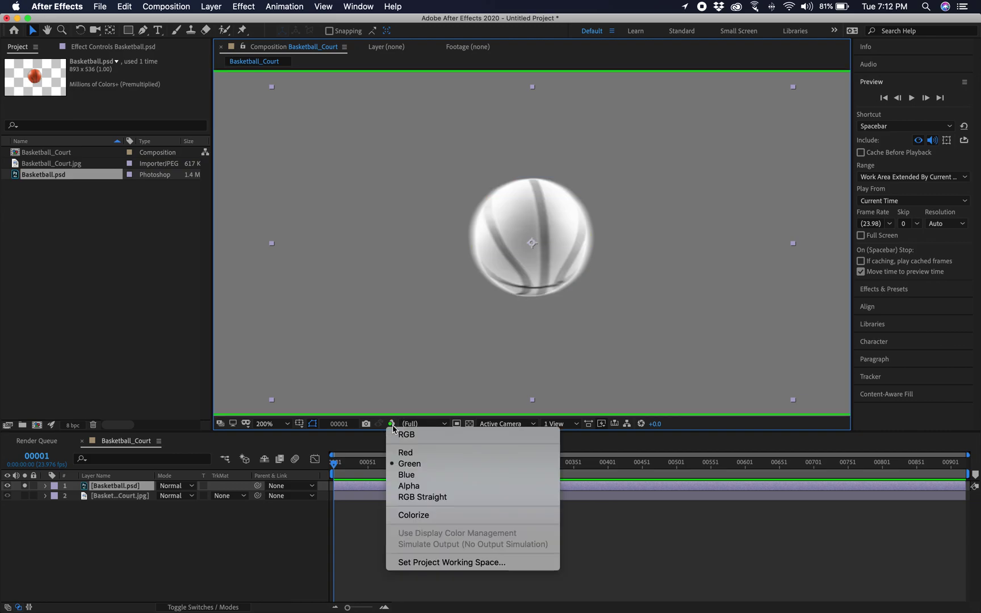
pyautogui.click(404, 473)
pyautogui.click(392, 425)
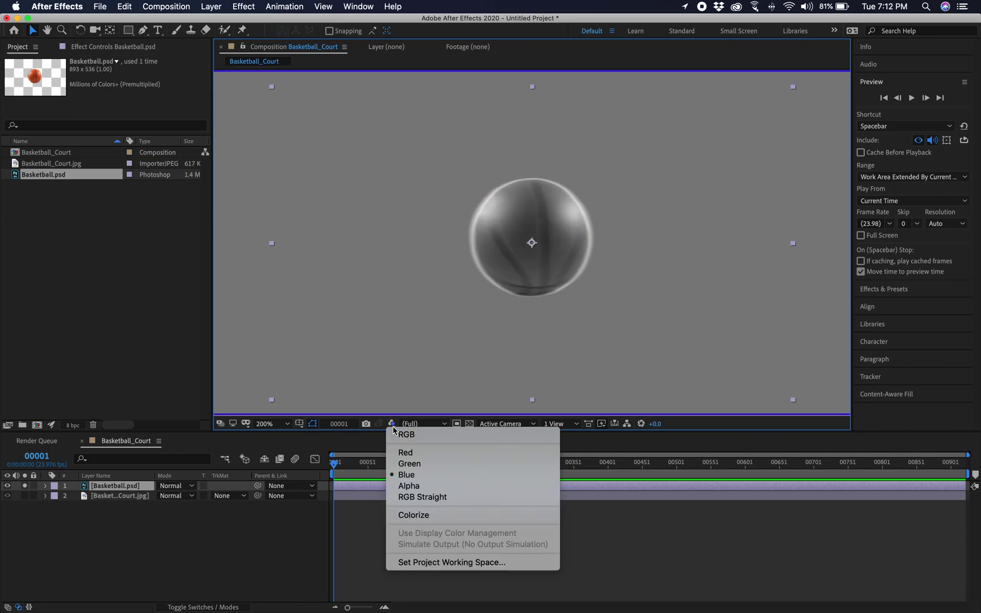
pyautogui.click(414, 482)
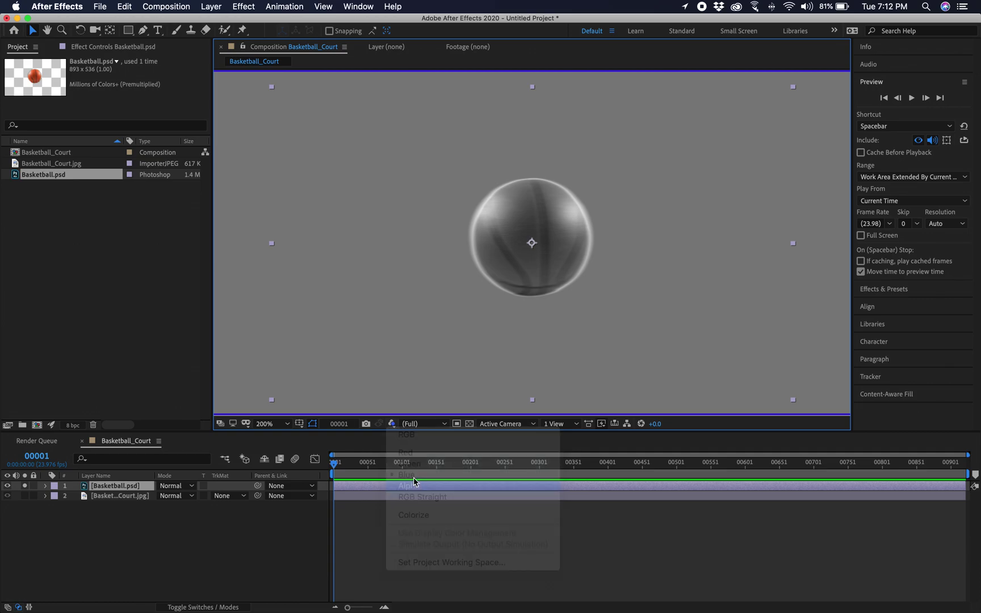
pyautogui.click(391, 425)
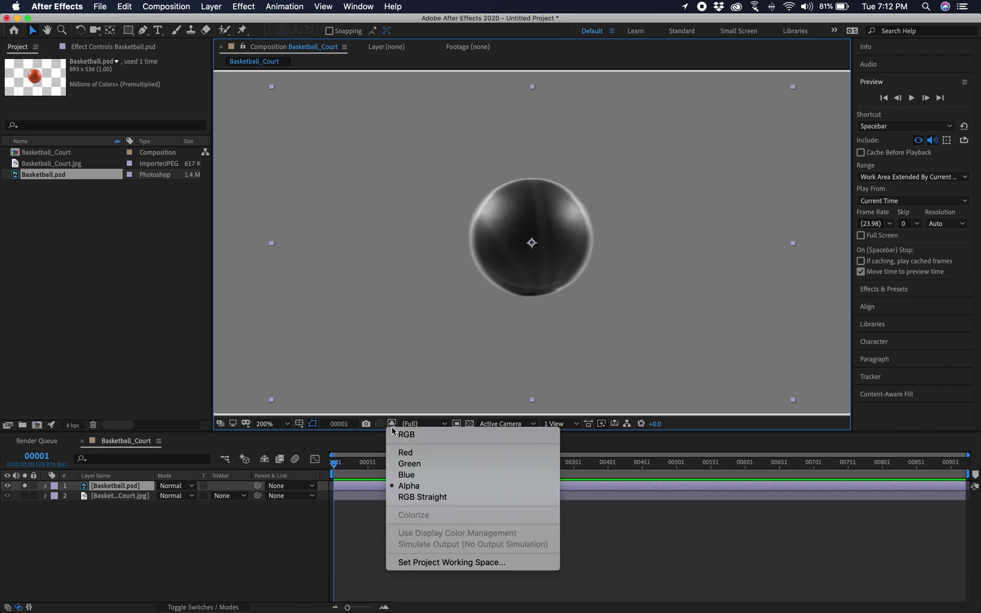
# - Show the viewer in RGB Straight to reveal the ball's white edge fringe, leaving Save Frame As unused
pyautogui.click(415, 497)
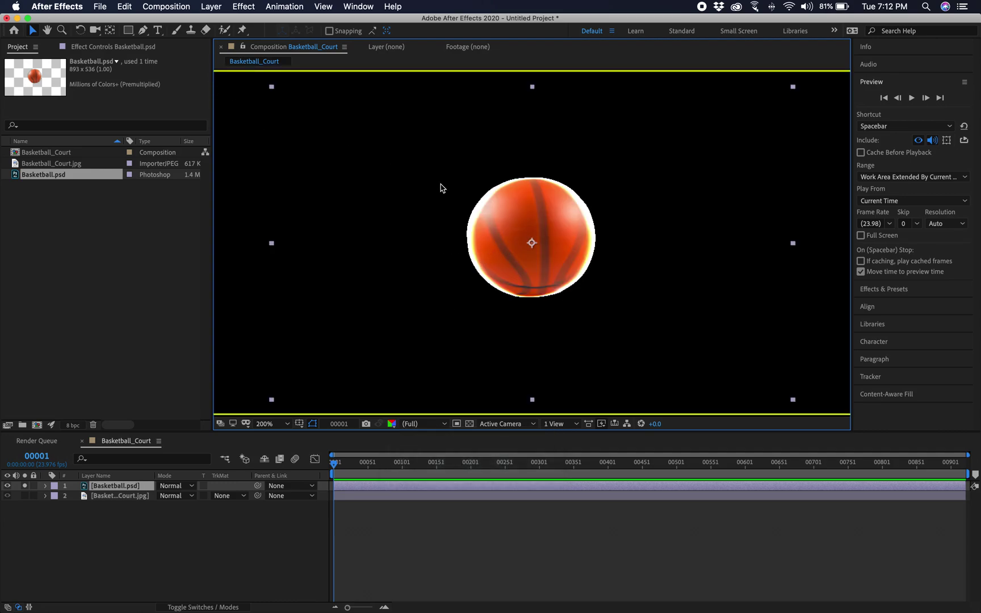
pyautogui.click(165, 6)
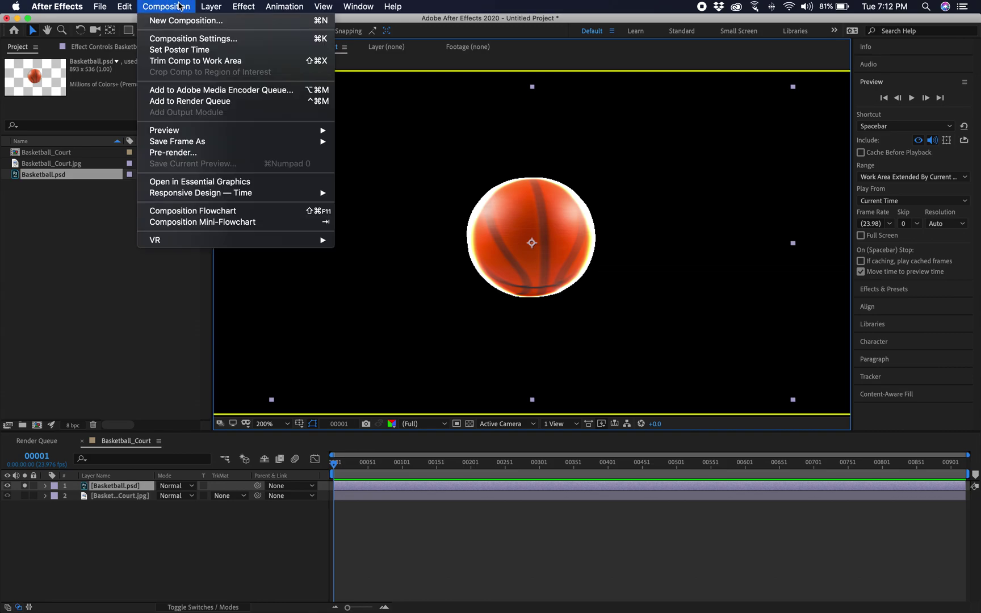
pyautogui.moveTo(208, 146)
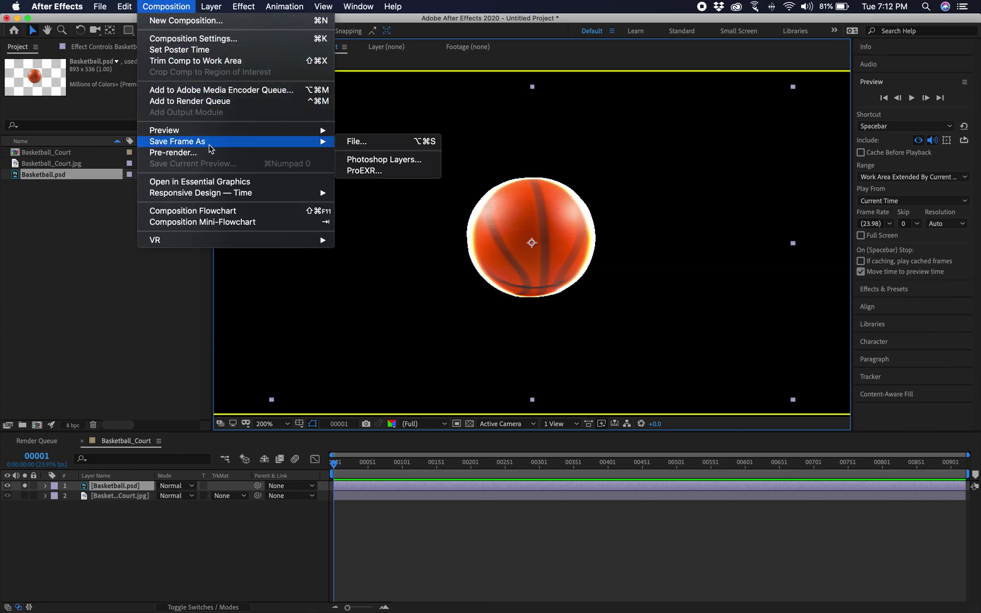
pyautogui.click(107, 286)
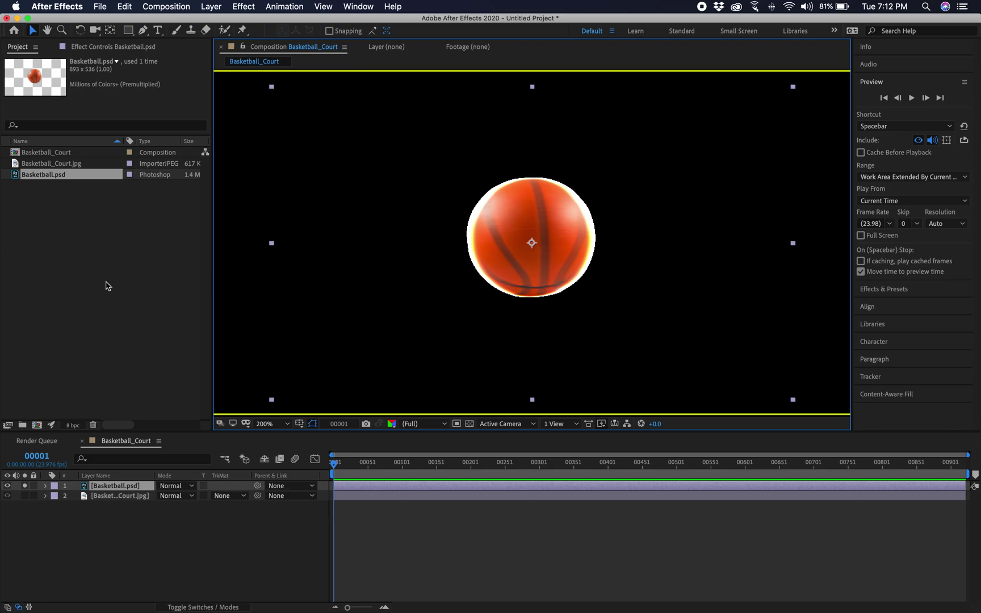